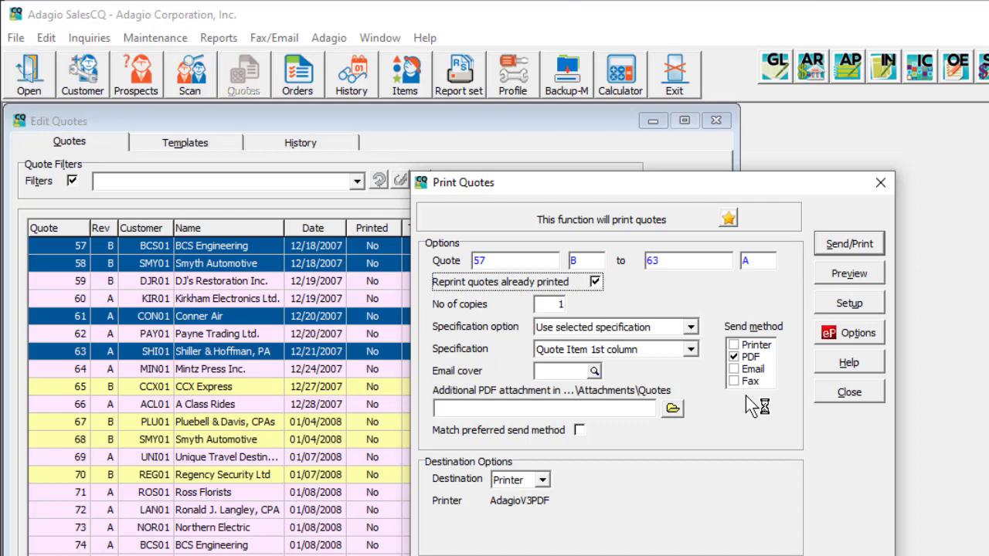
- Enable matching the preferred send method for the selected quotes in the Print Quotes options
{"action": "left_click", "coordinate": [579, 430]}
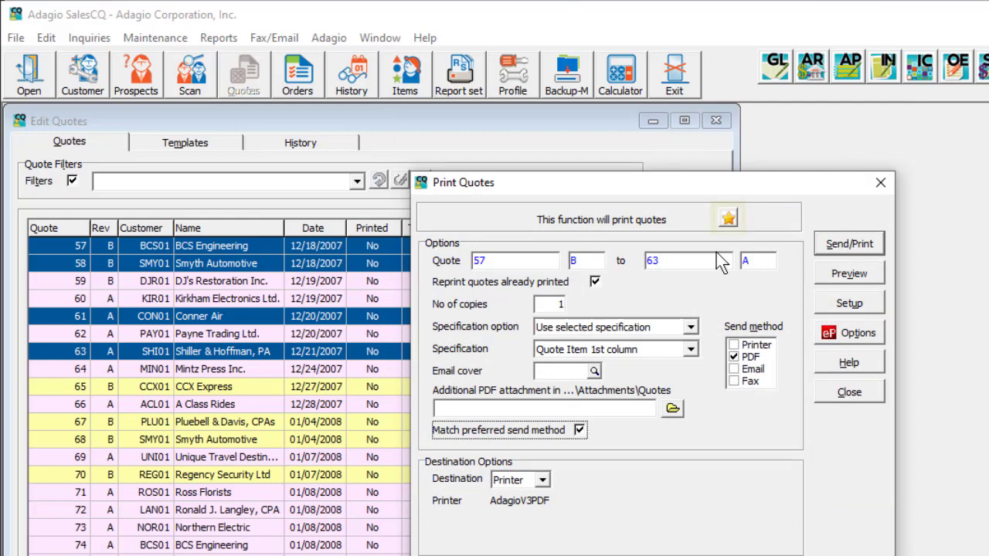
{"action": "left_click", "coordinate": [730, 220]}
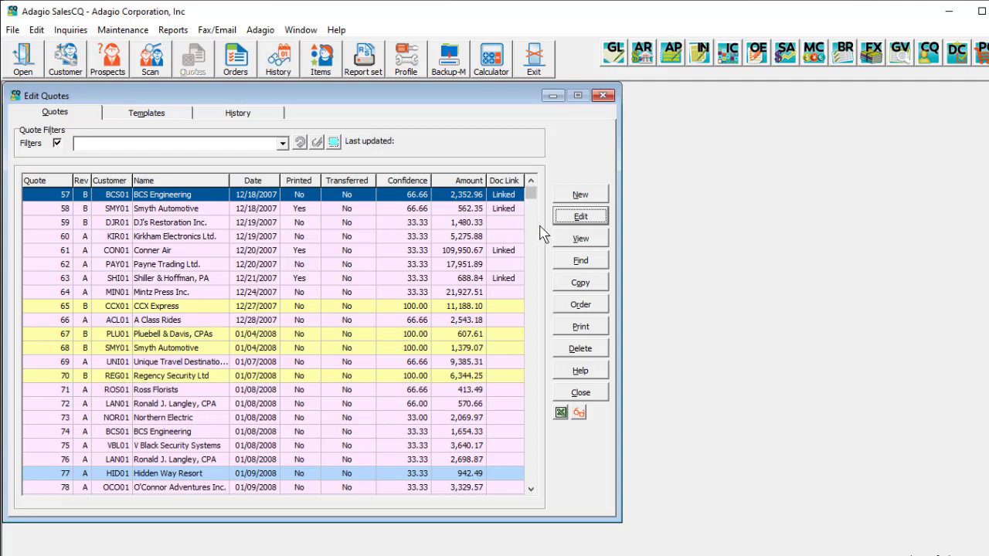
- Open the documents linked to the BCS Engineering quote dated 12/18/2007 and review the file types available for a new attachment
{"action": "left_click", "coordinate": [580, 216]}
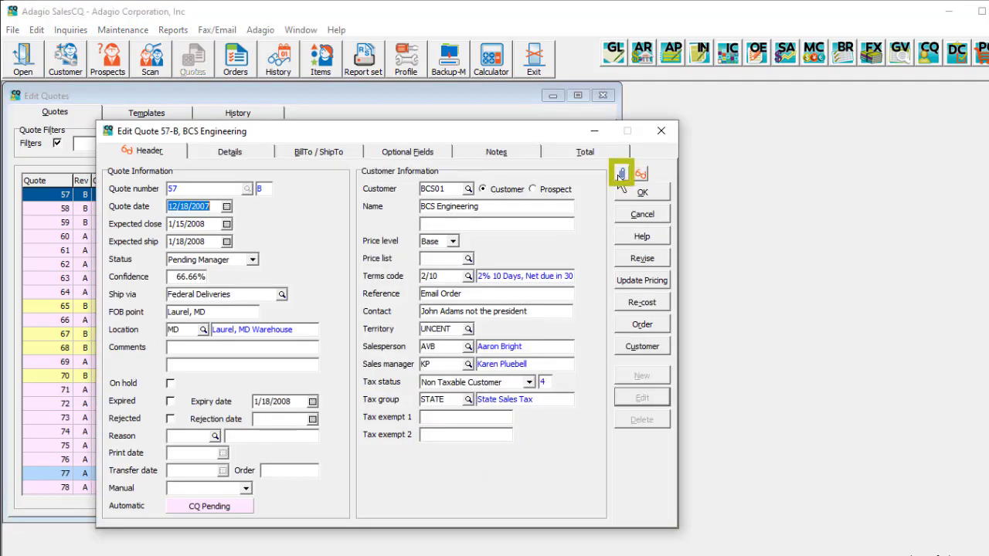
{"action": "left_click", "coordinate": [622, 173]}
{"action": "left_click", "coordinate": [632, 226]}
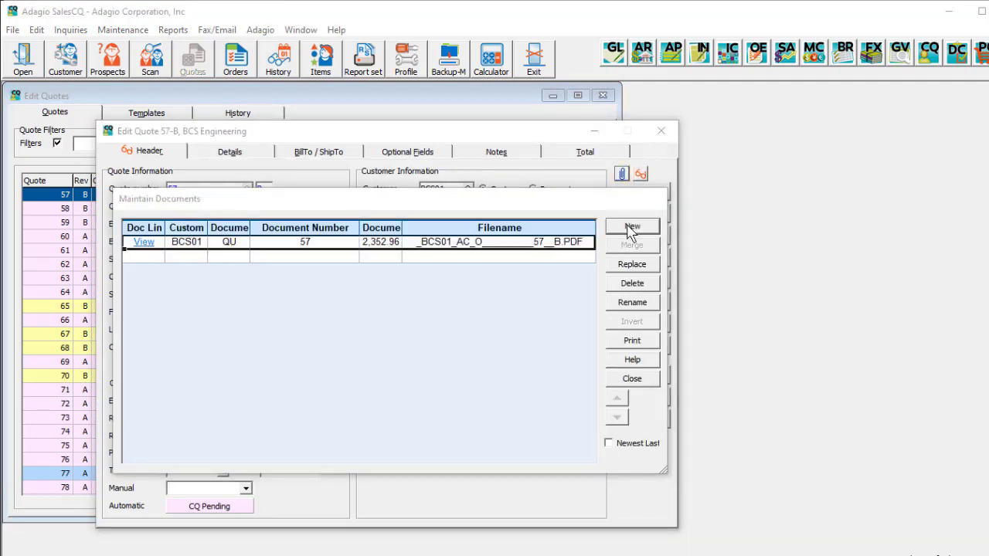
{"action": "left_click", "coordinate": [692, 473]}
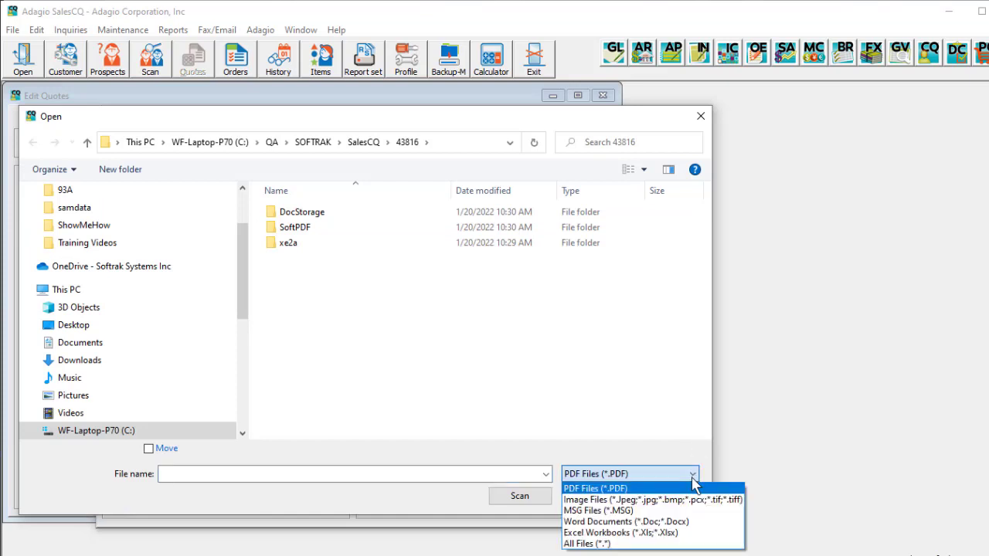
{"action": "left_click", "coordinate": [691, 488]}
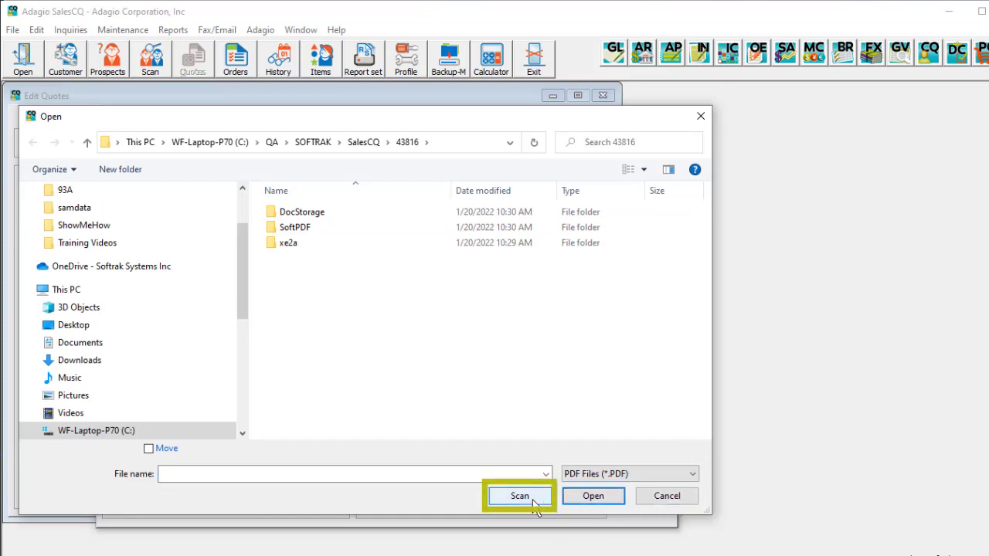
{"action": "left_click", "coordinate": [644, 499]}
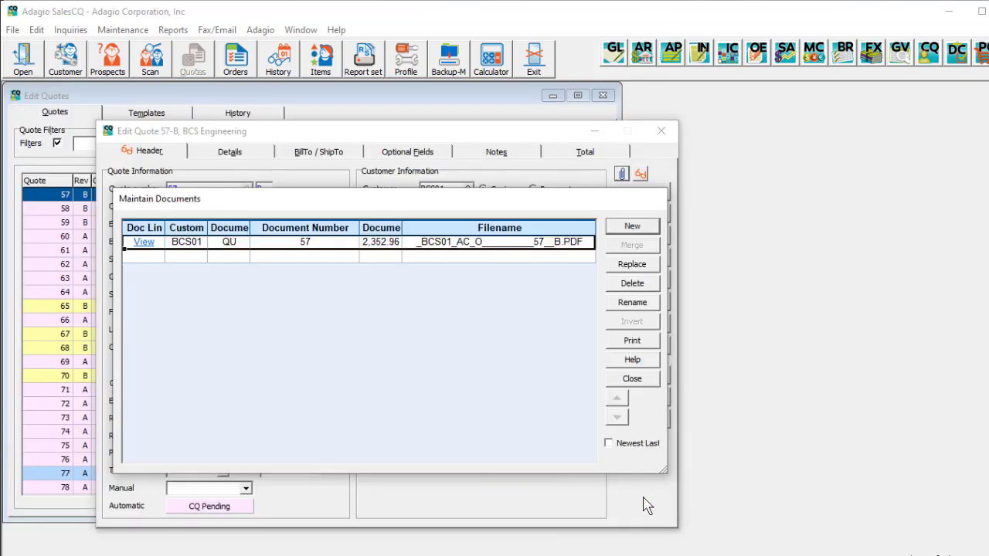
{"action": "key", "text": "Escape"}
{"action": "key", "text": "Escape"}
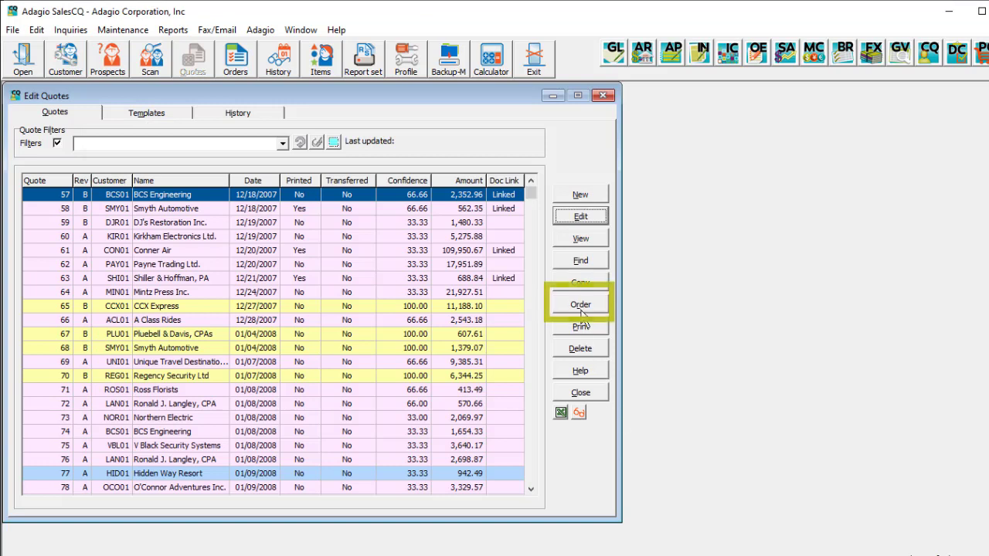
- Start creating an order from the BCS Engineering quote dated 12/18/2007
{"action": "left_click", "coordinate": [581, 305]}
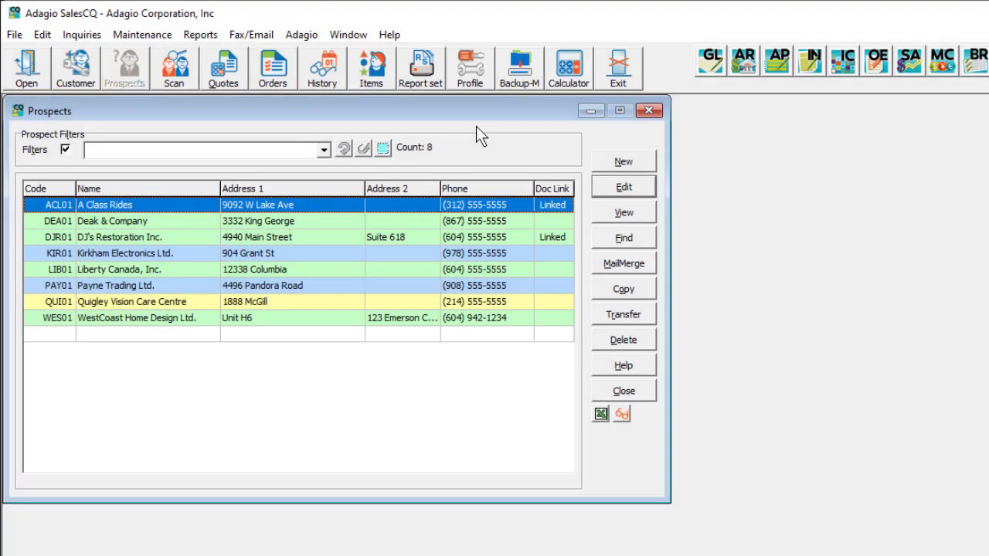
- Open the A Class Rides prospect record and view its transactions
{"action": "left_click", "coordinate": [606, 189]}
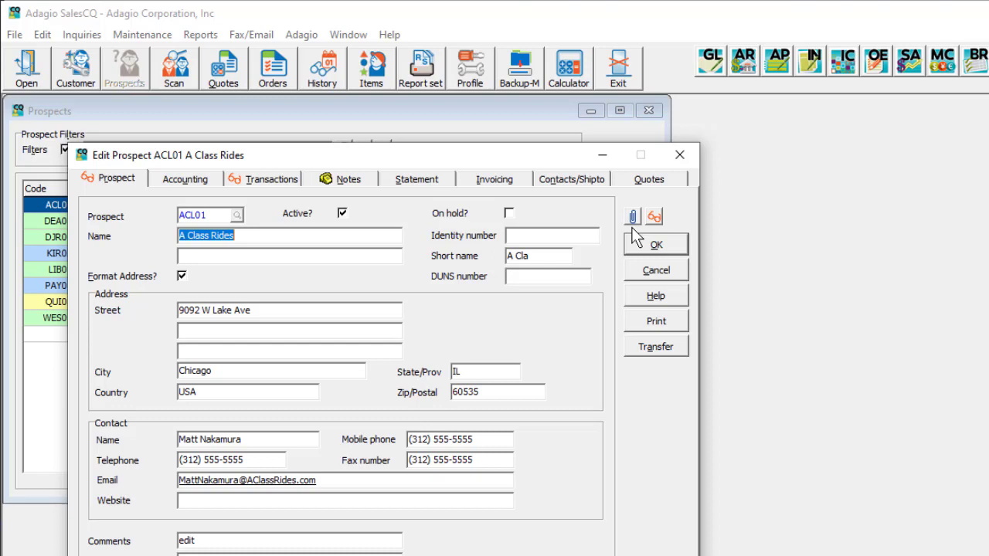
{"action": "left_click", "coordinate": [264, 178]}
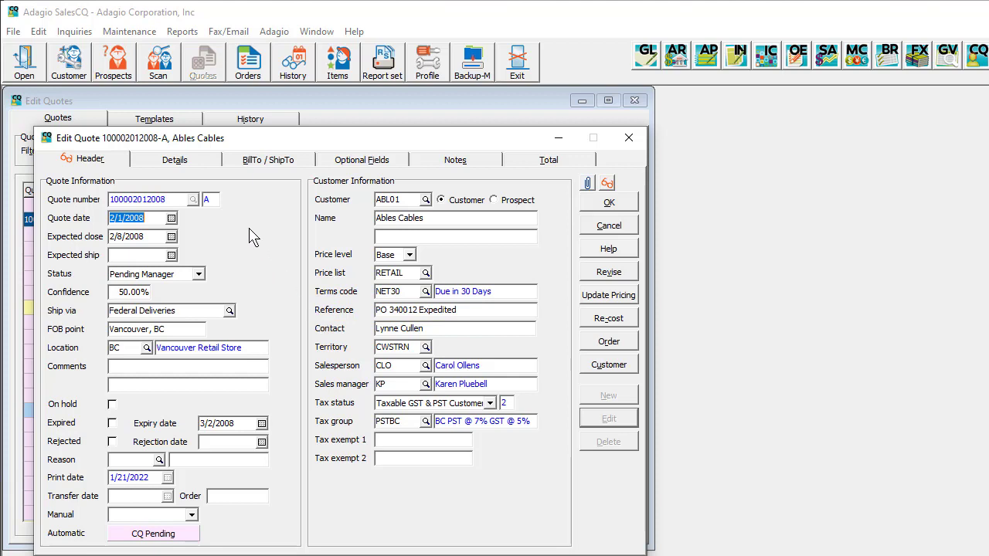
- Update the prices of all outstanding items in the details of the Ables Cables quote dated 2/1/2008
{"action": "left_click", "coordinate": [207, 167]}
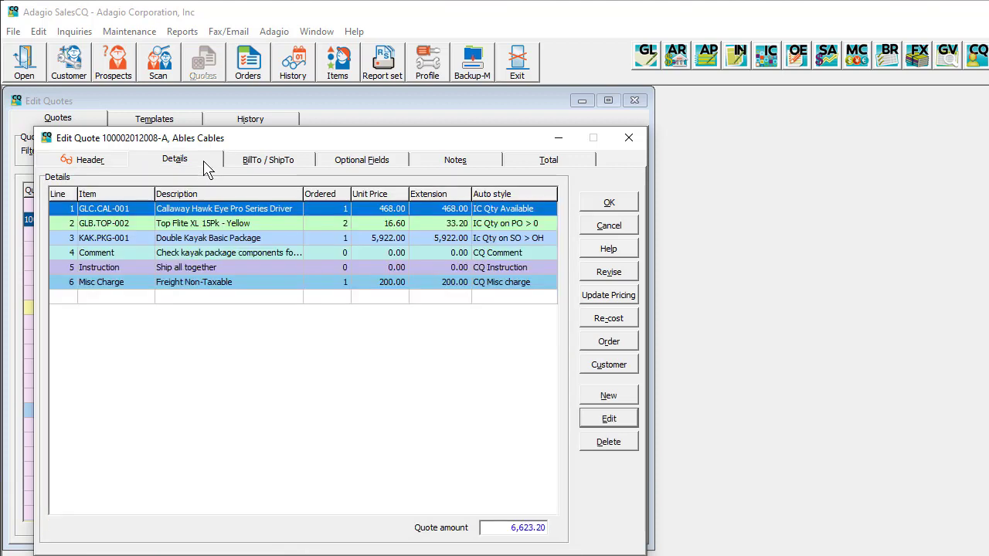
{"action": "left_click", "coordinate": [589, 303]}
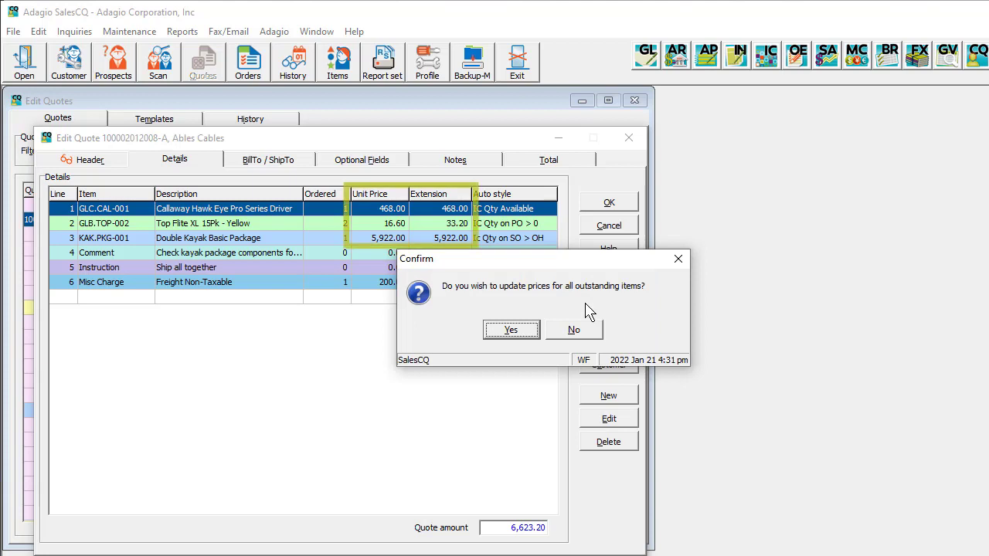
{"action": "left_click", "coordinate": [511, 330]}
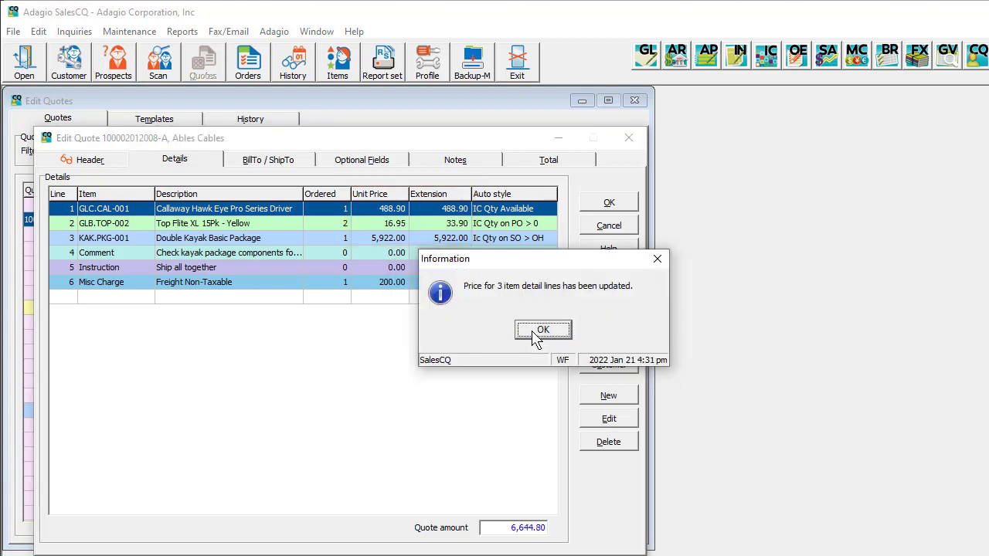
{"action": "left_click", "coordinate": [543, 330]}
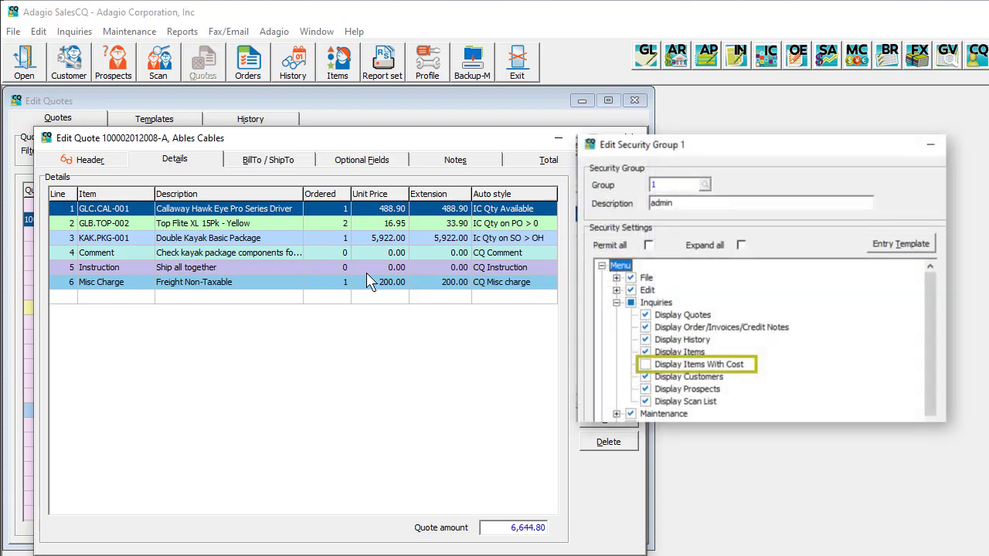
- Search the column fields available for the quote's detail grid for "cost", and leave the columns as they are
{"action": "right_click", "coordinate": [380, 198]}
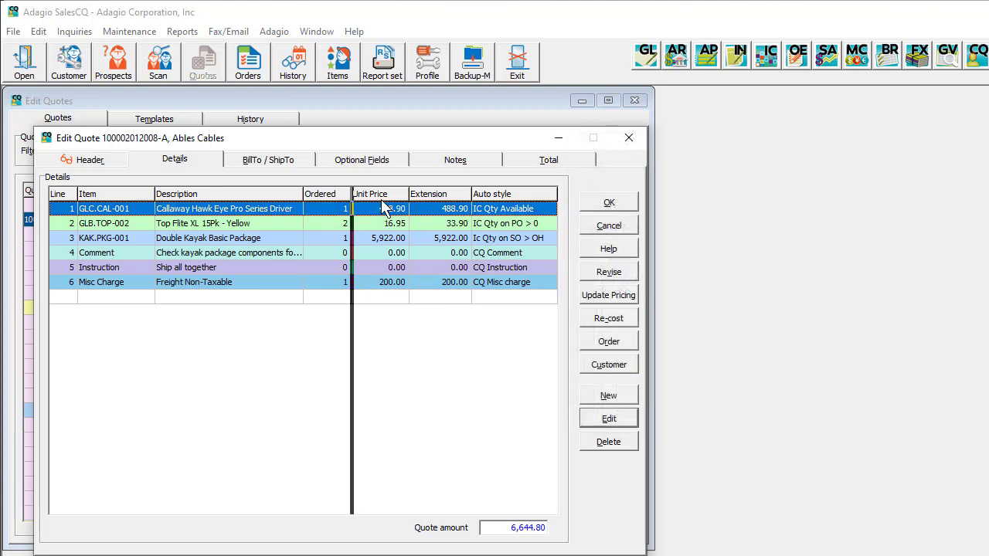
{"action": "type", "text": "cost"}
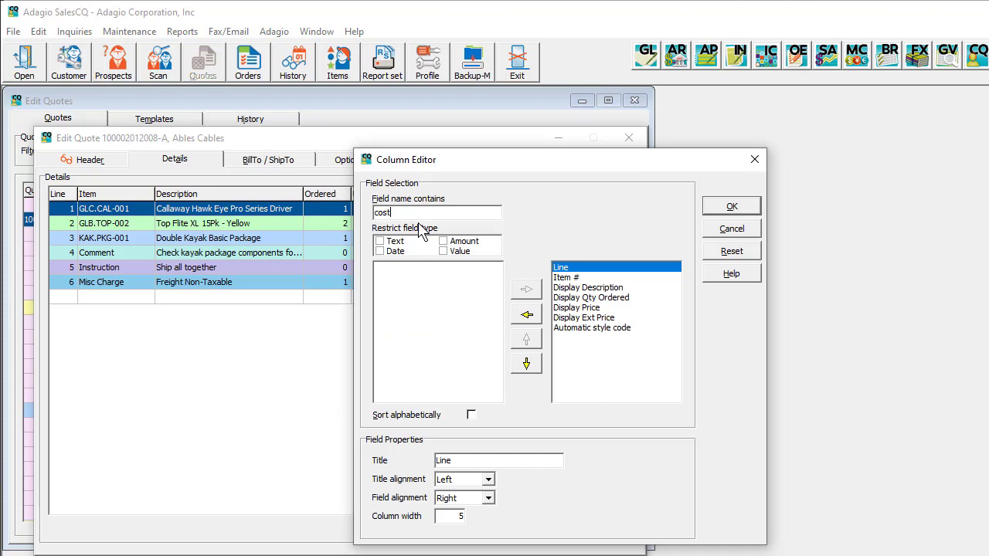
{"action": "key", "text": "Escape"}
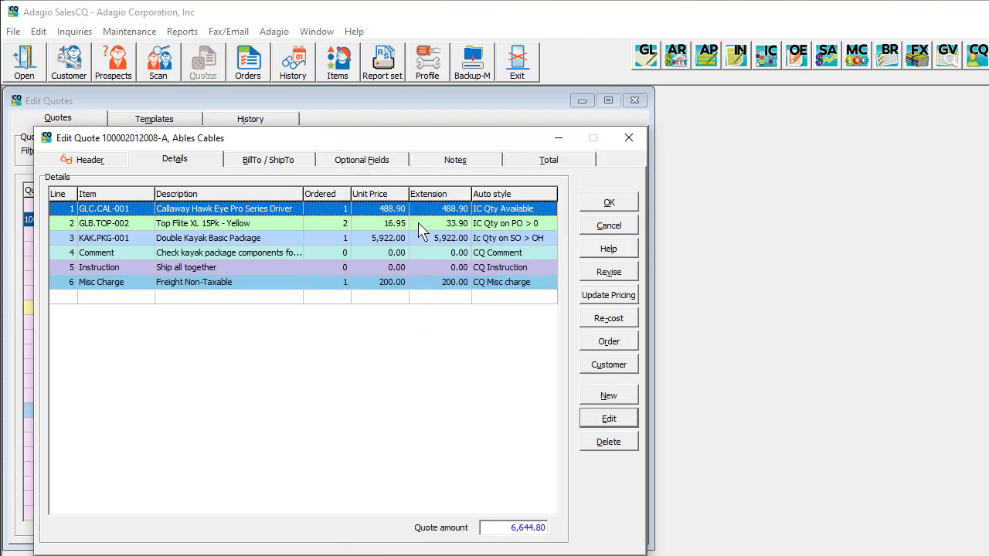
- Open the Callaway Hawk Eye Pro Series Driver detail line and examine its item information, including price levels, stock quantities and price history
{"action": "key", "text": "Return"}
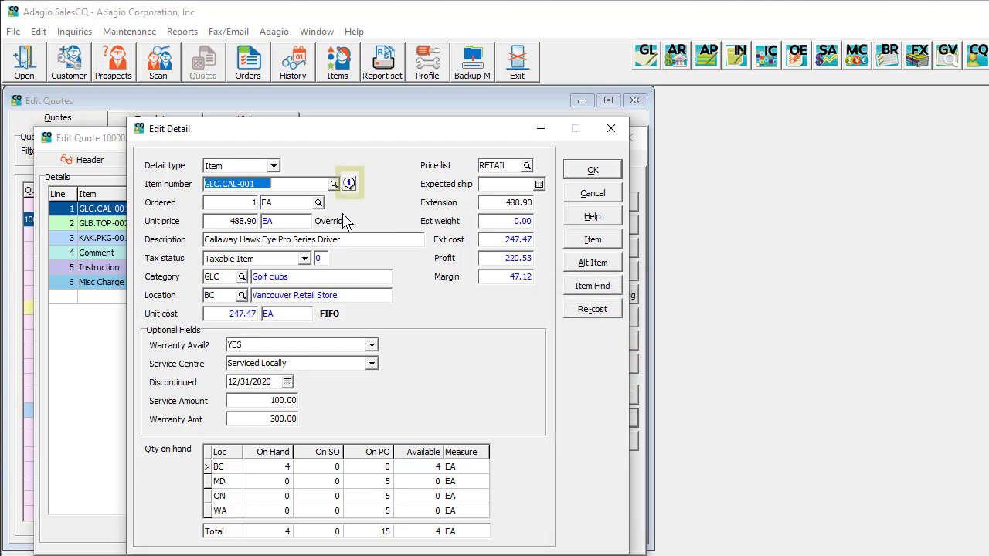
{"action": "left_click", "coordinate": [349, 185]}
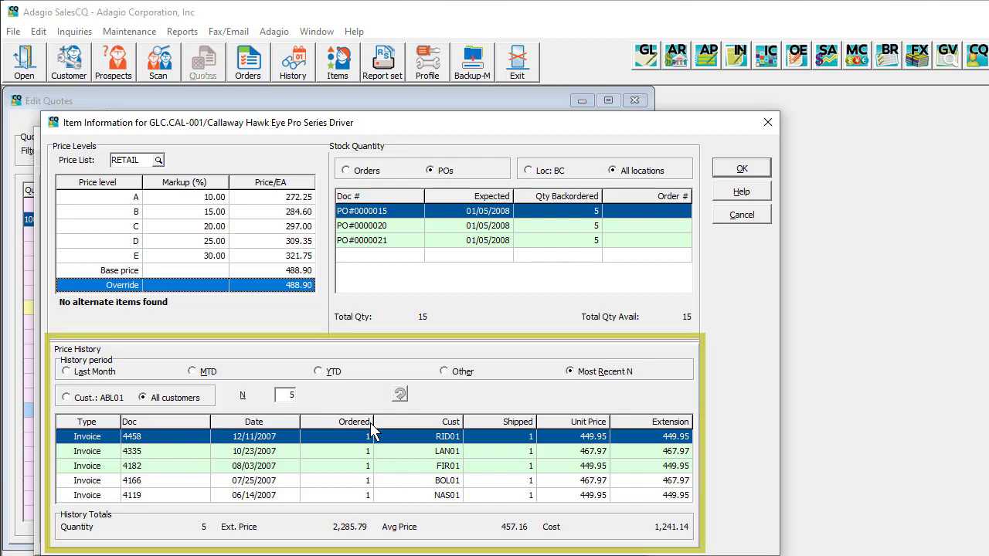
{"action": "key", "text": "Escape"}
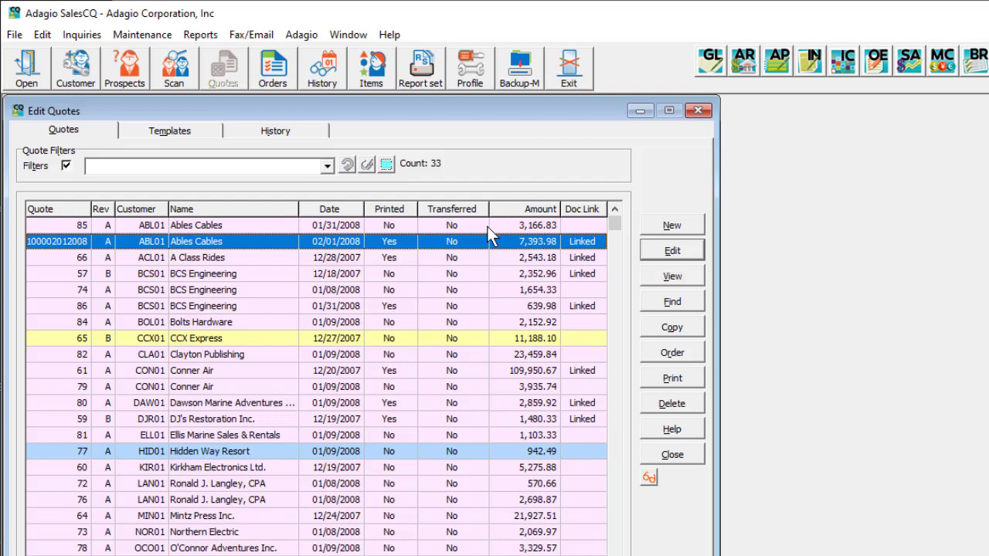
- Create orders from the linked Ables Cables quote and both linked BCS Engineering quotes, copying quote notes and transferring attached documents
{"action": "left_click", "coordinate": [499, 279], "text": "ctrl"}
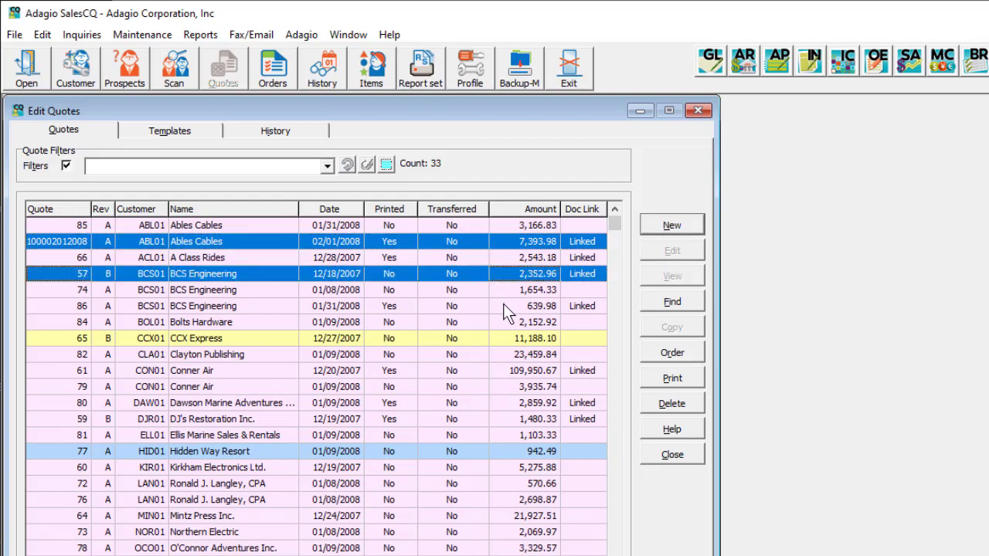
{"action": "left_click", "coordinate": [503, 304], "text": "ctrl"}
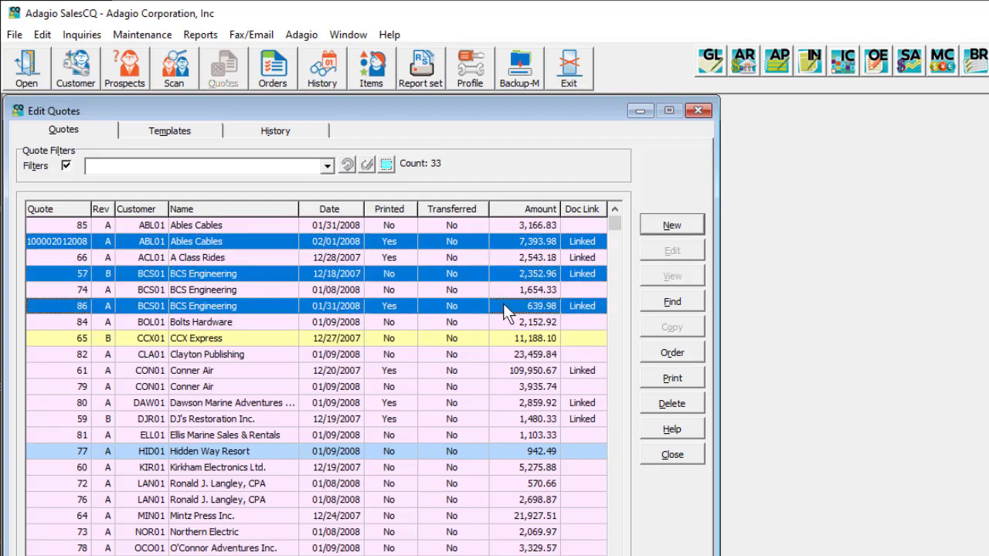
{"action": "left_click", "coordinate": [649, 358]}
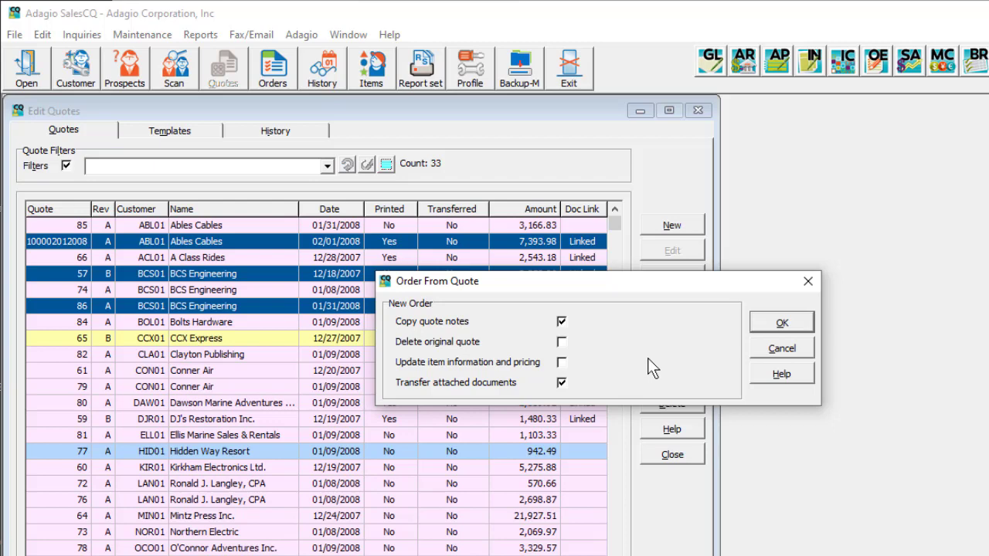
{"action": "left_click", "coordinate": [757, 327]}
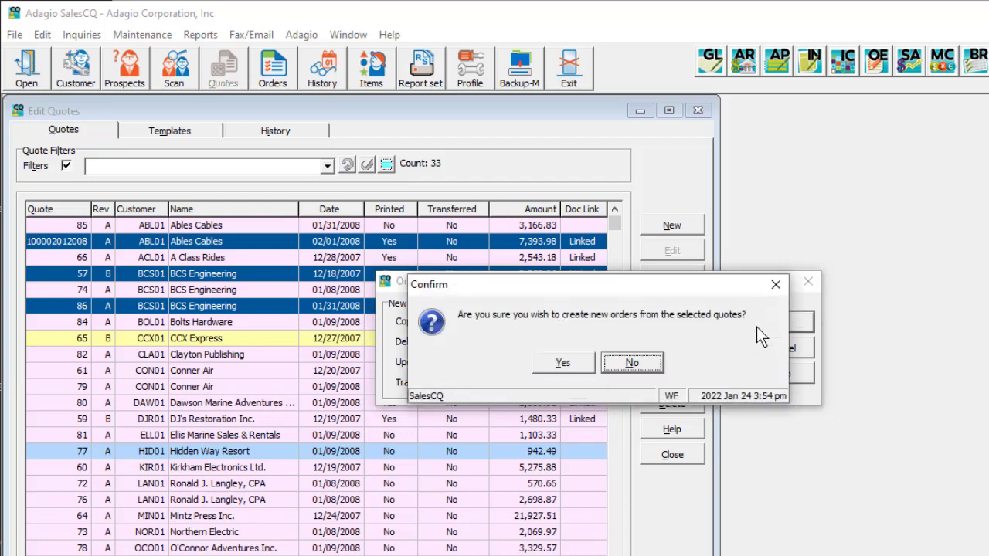
{"action": "left_click", "coordinate": [577, 362]}
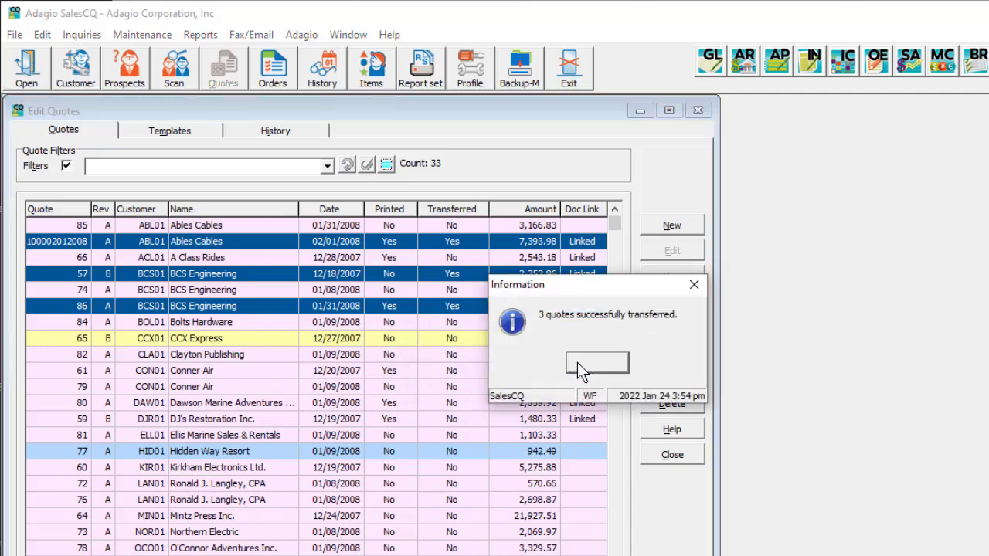
{"action": "left_click", "coordinate": [579, 366]}
- Try to create an order from the Conner Air quote dated 12/20/2007
{"action": "left_click", "coordinate": [577, 372]}
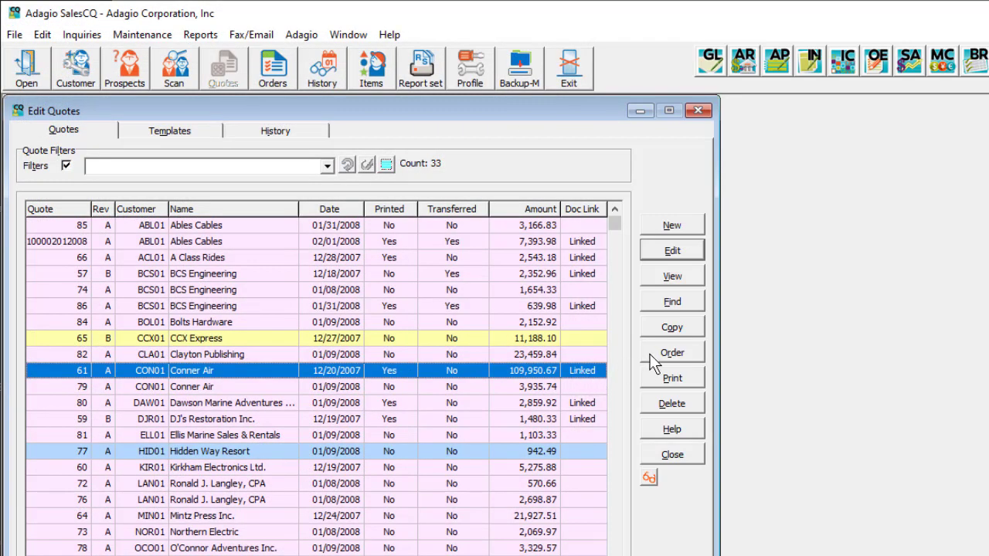
{"action": "left_click", "coordinate": [655, 361]}
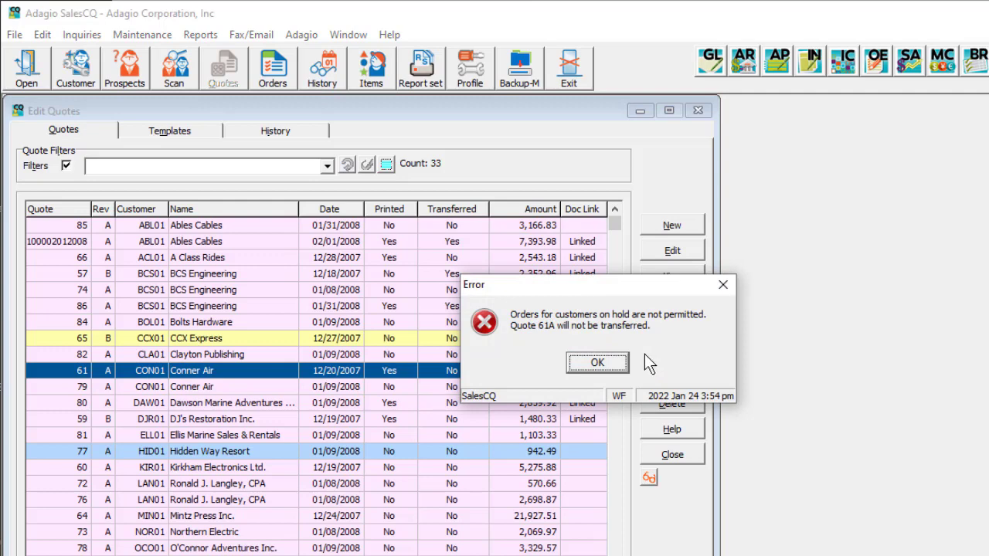
{"action": "left_click", "coordinate": [618, 367]}
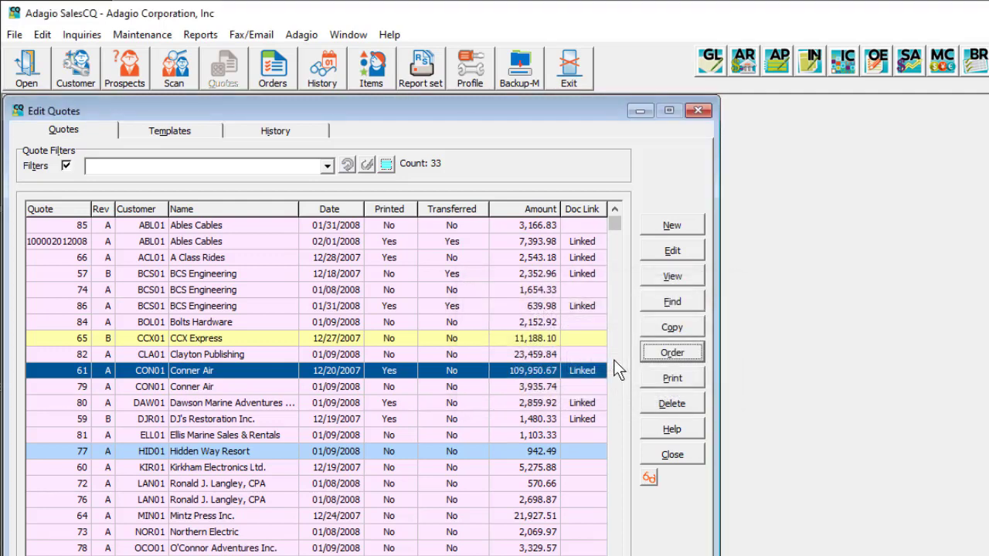
- Try to create an order from the DJ's Restoration Inc. quote
{"action": "left_click", "coordinate": [585, 420]}
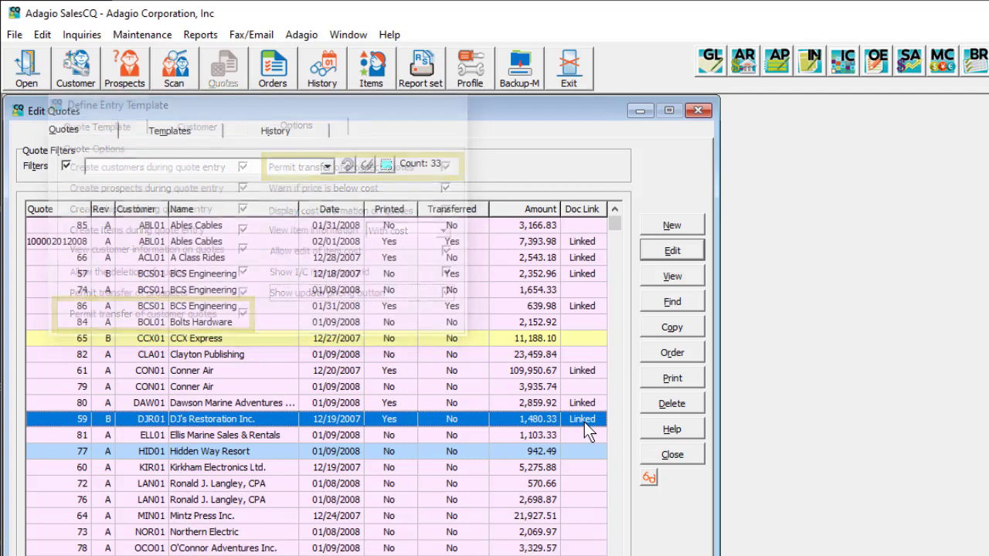
{"action": "left_click", "coordinate": [652, 357]}
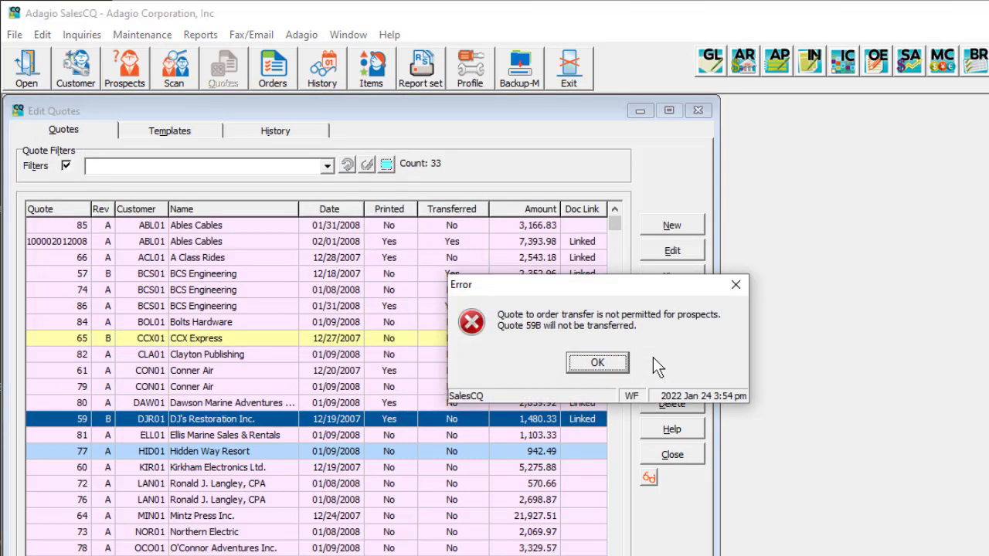
{"action": "left_click", "coordinate": [613, 363]}
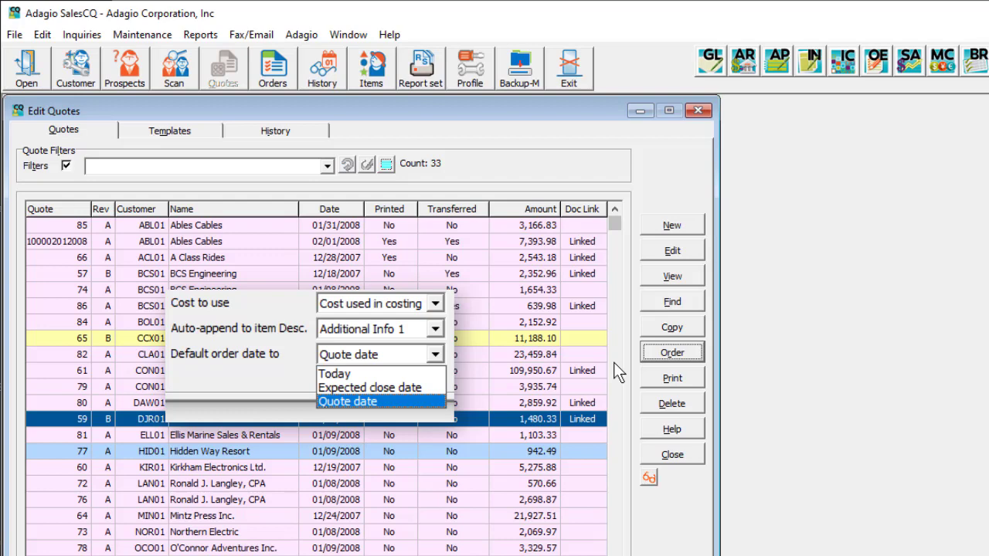
- Create an order dated 1/9/2008 from the Dawson Marine Adventures quote, applying the expected ship date 1/16/2008 to its details
{"action": "left_click", "coordinate": [596, 402]}
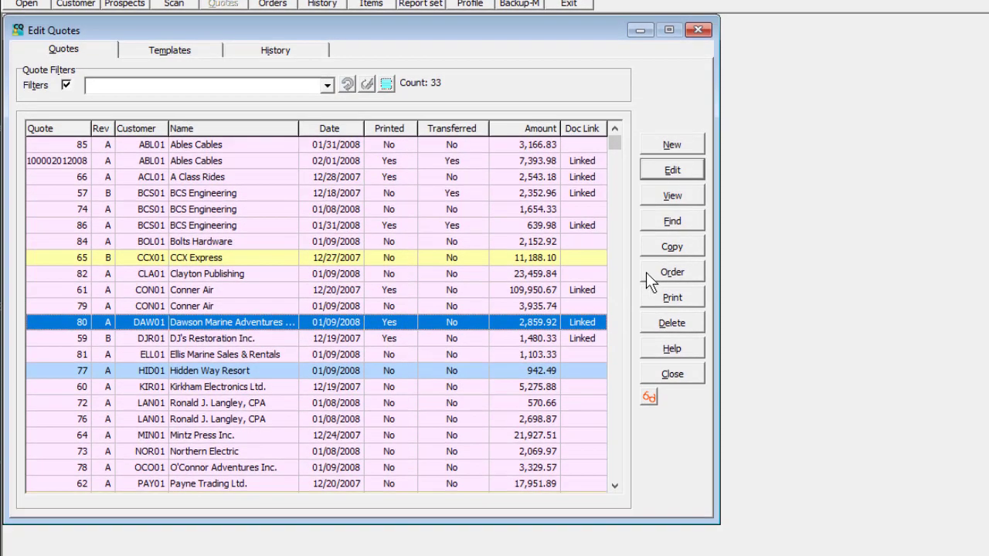
{"action": "left_click", "coordinate": [646, 272]}
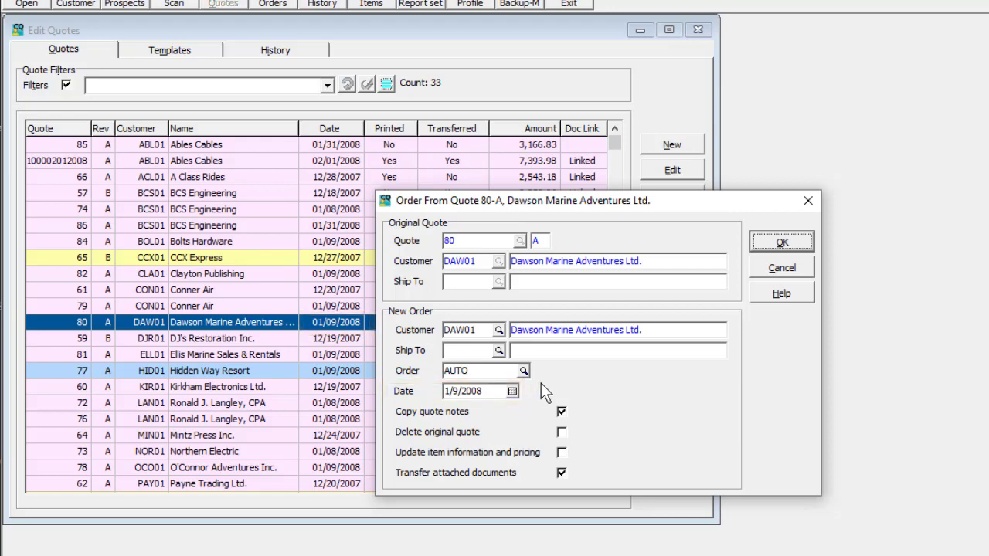
{"action": "left_click", "coordinate": [757, 246]}
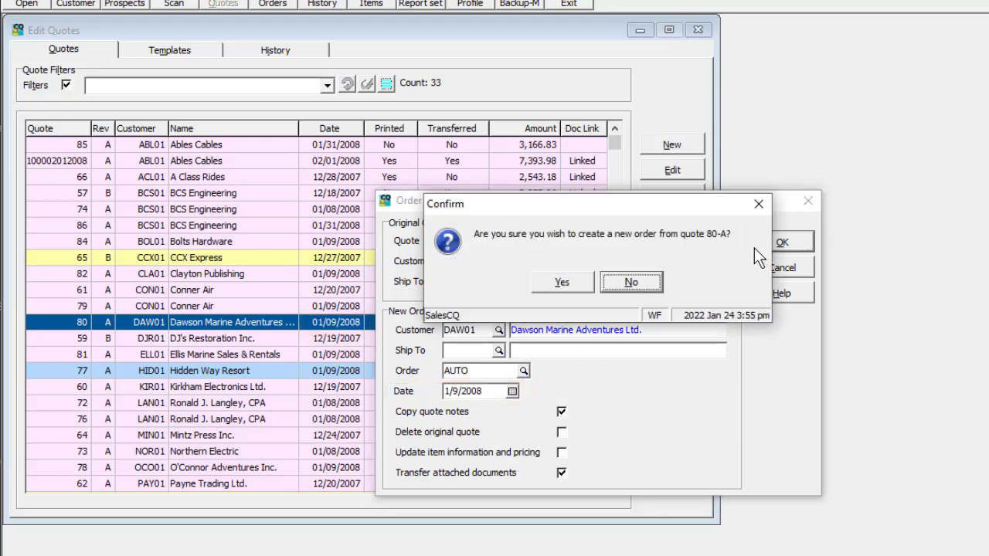
{"action": "left_click", "coordinate": [580, 279]}
{"action": "left_click", "coordinate": [578, 279]}
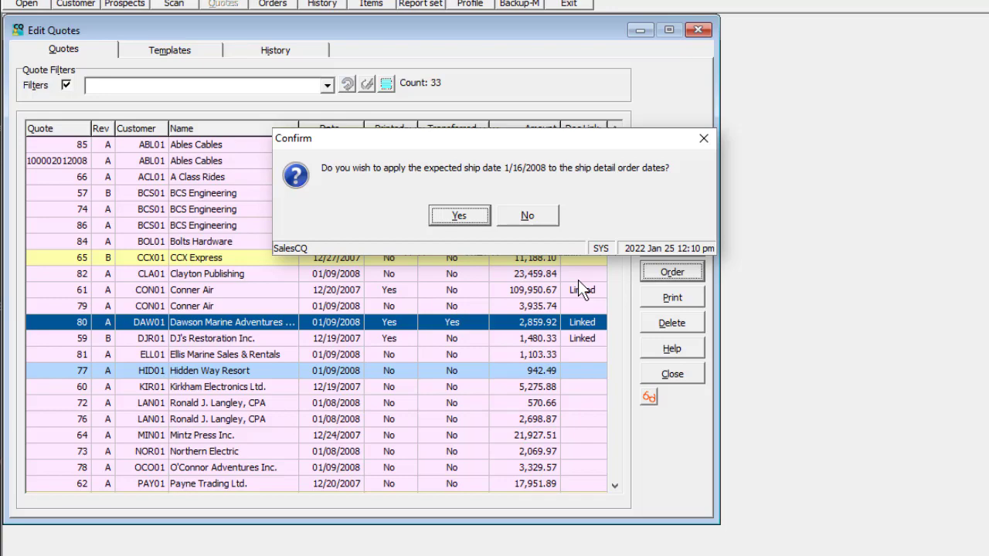
{"action": "key", "text": "Return"}
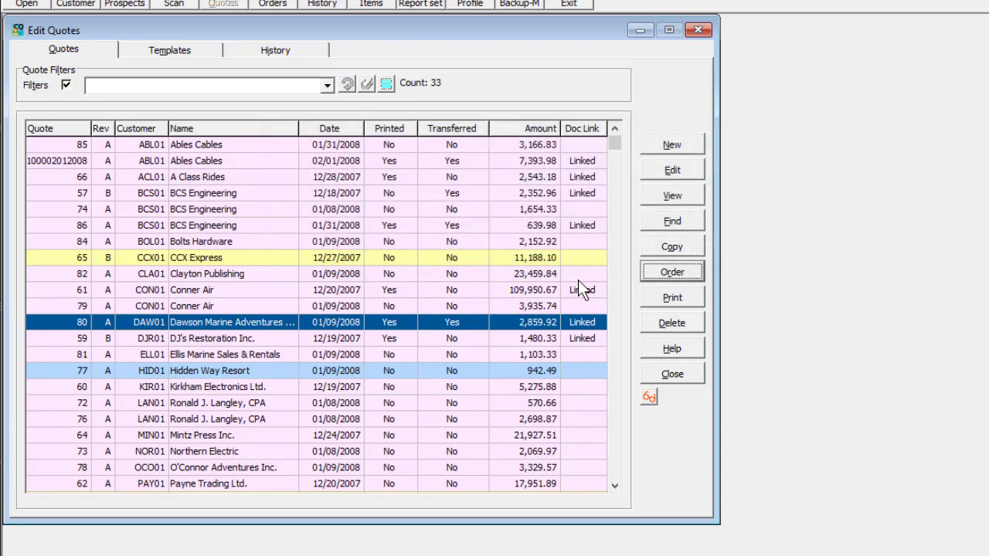